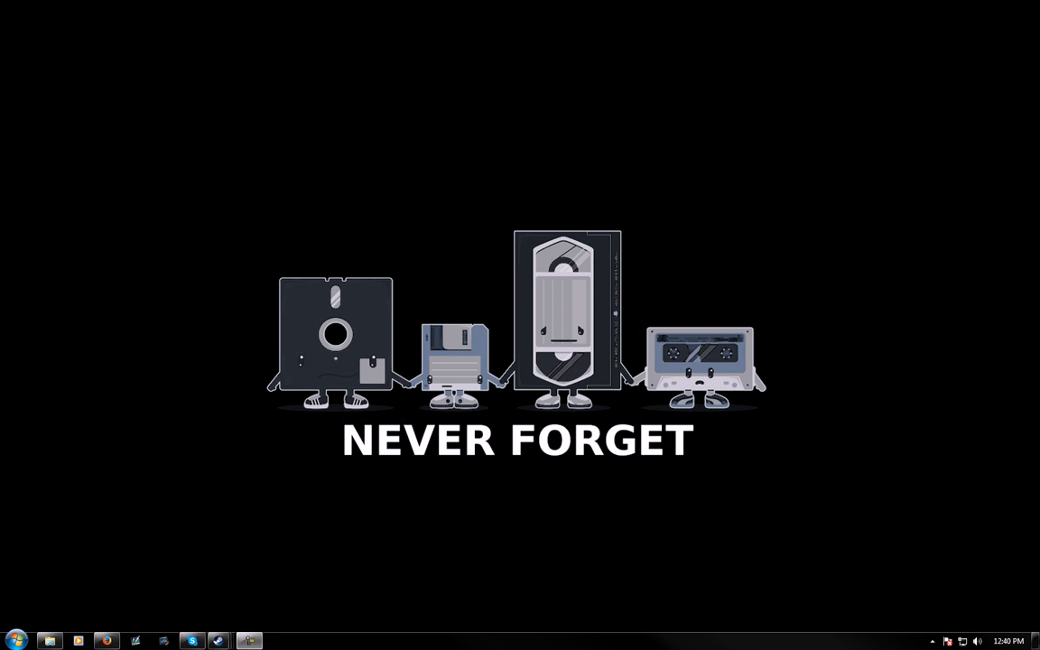
# Search for "windows firewall" and open Windows Firewall with Advanced Security, placing its window nearer the middle of the desktop
pyautogui.press('super')
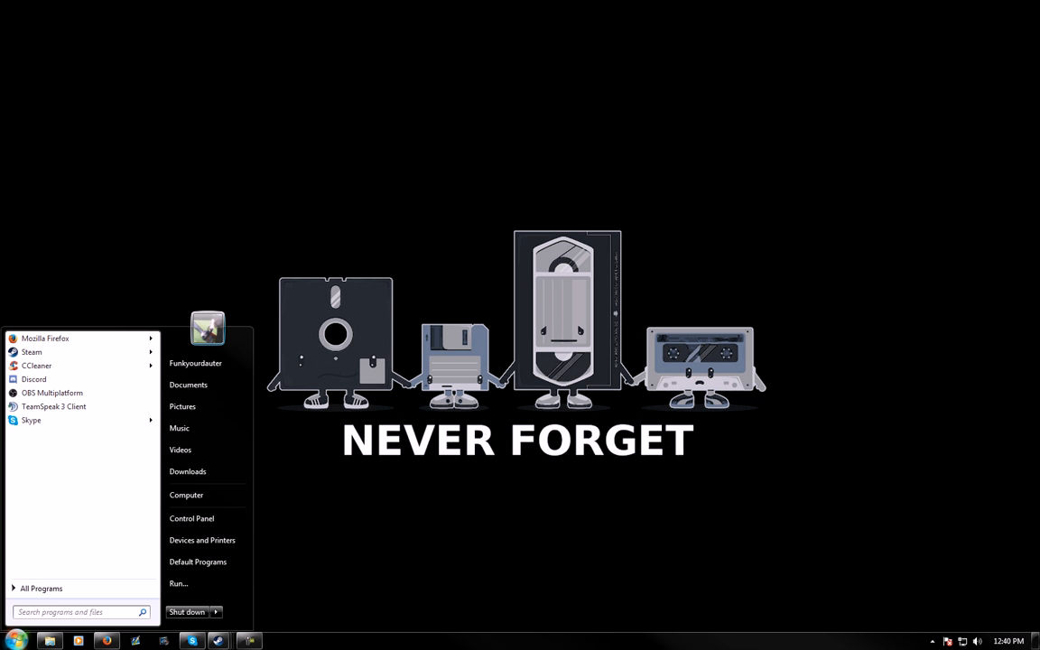
pyautogui.write('windows')
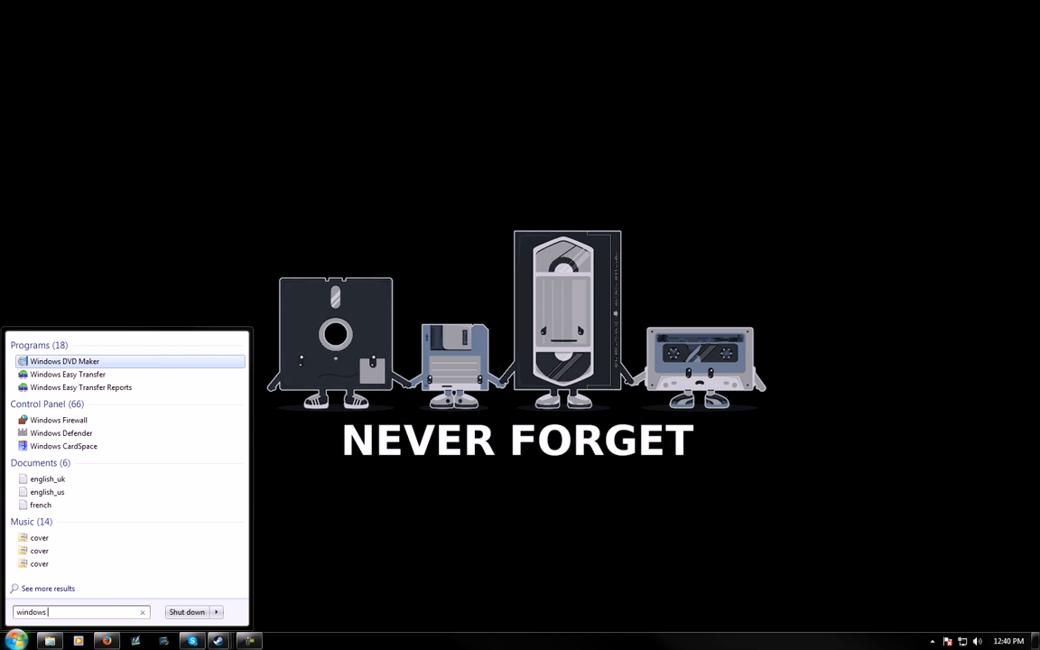
pyautogui.write(' firewall')
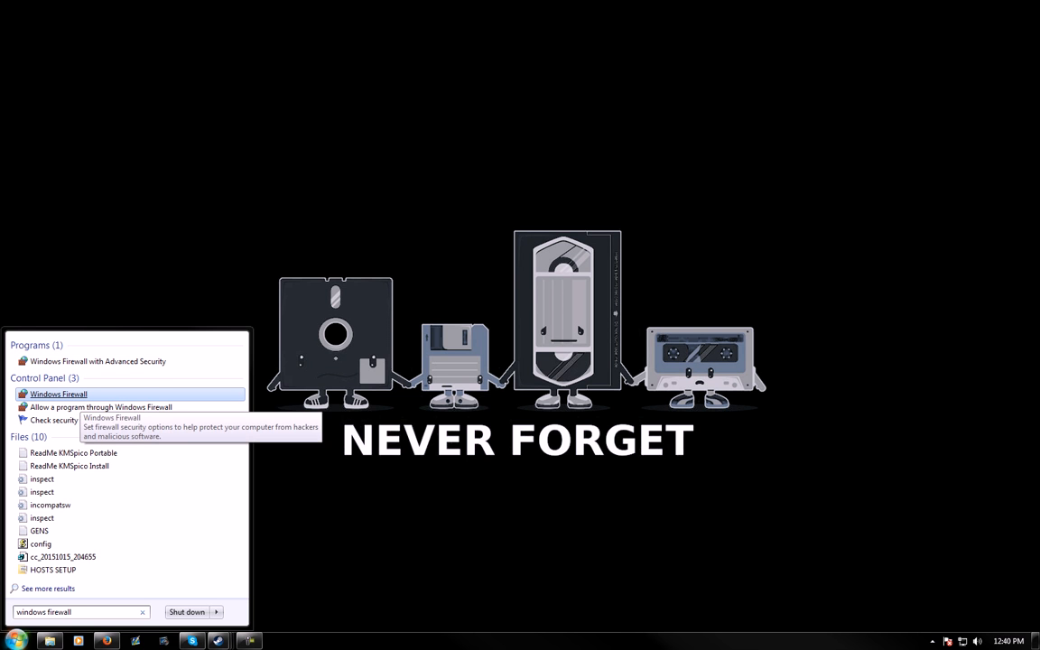
pyautogui.click(88, 362)
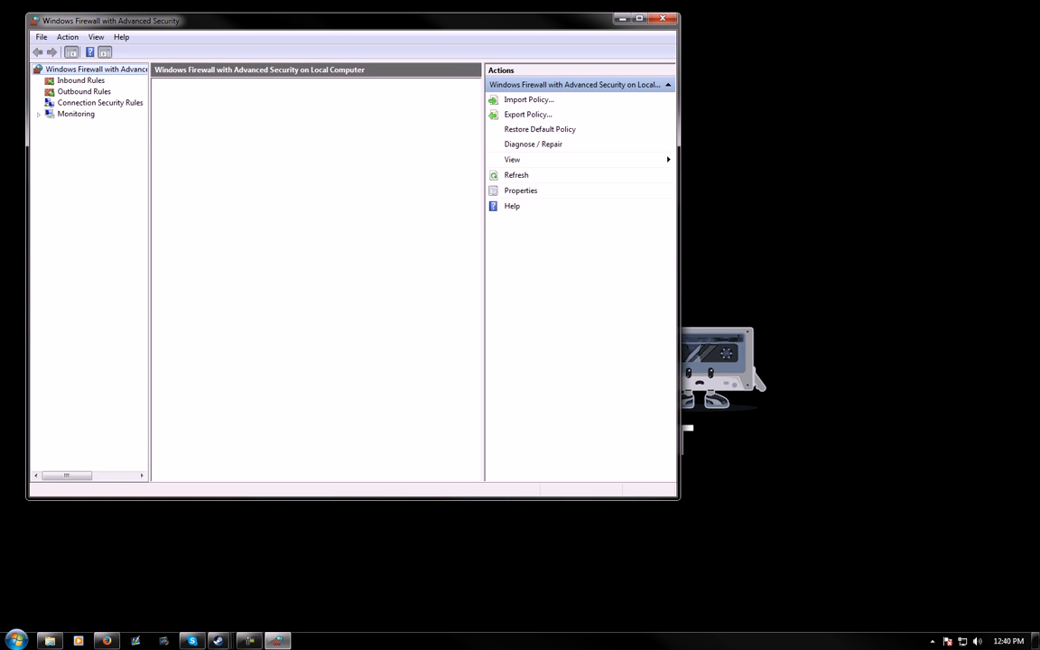
pyautogui.moveTo(298, 20); pyautogui.dragTo(420, 80)
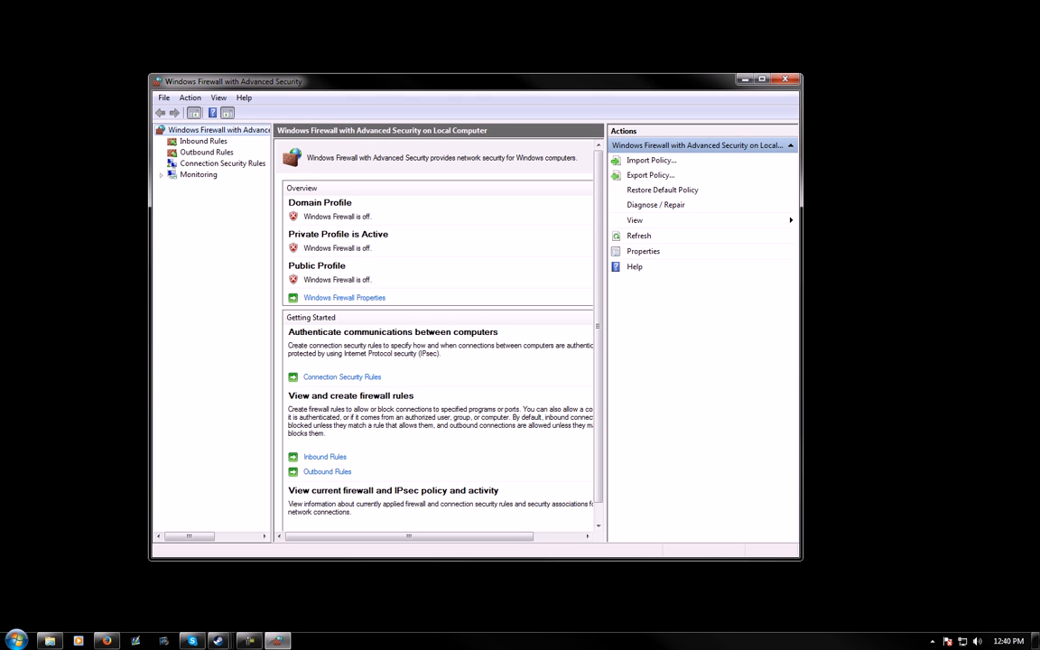
# Open the properties of the ts1 rule in the inbound rules
pyautogui.click(203, 142)
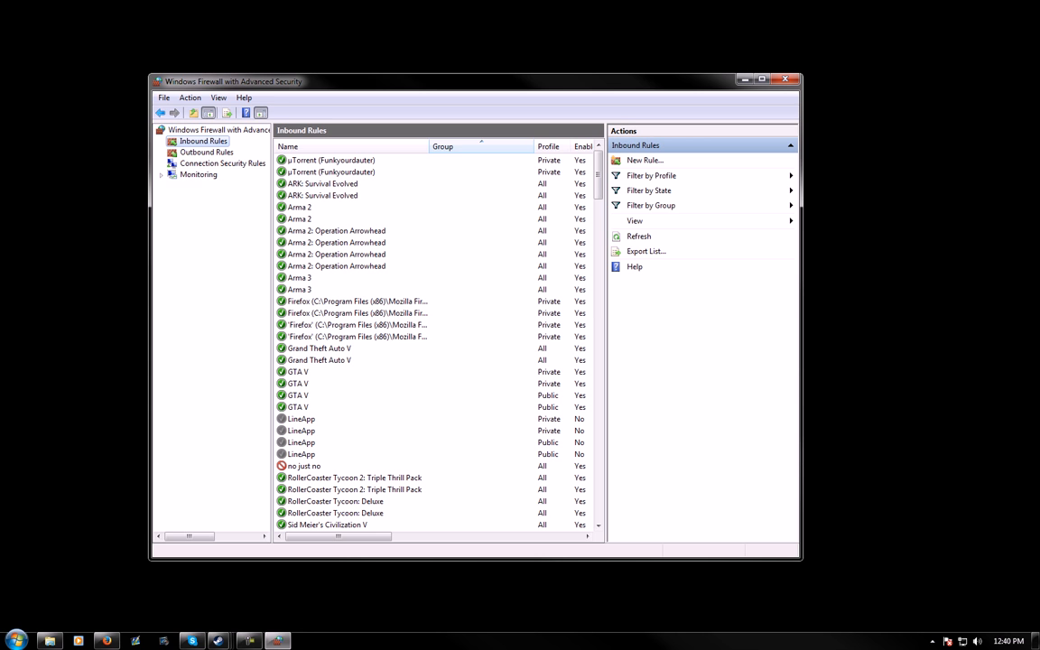
pyautogui.scroll(-2, 211, 325)
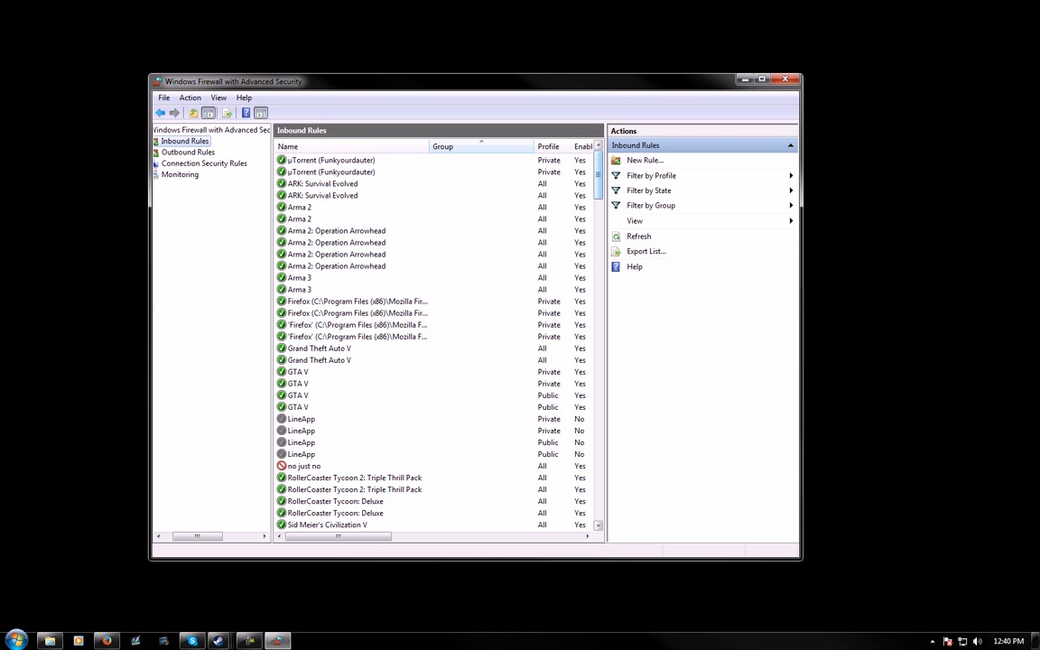
pyautogui.scroll(-5, 438, 343)
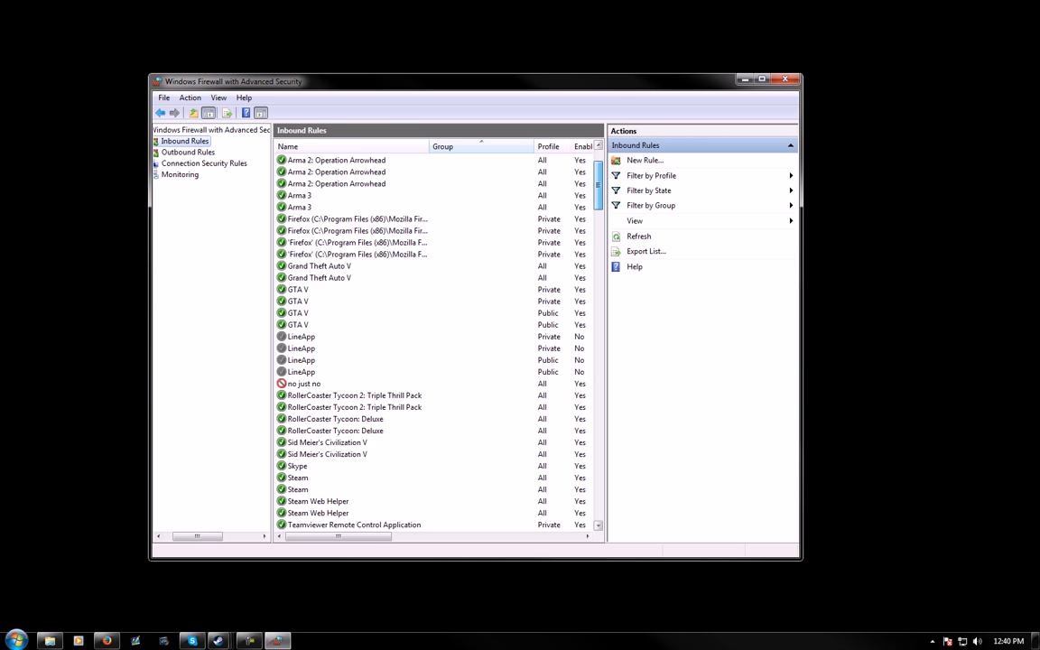
pyautogui.scroll(-6, 438, 343)
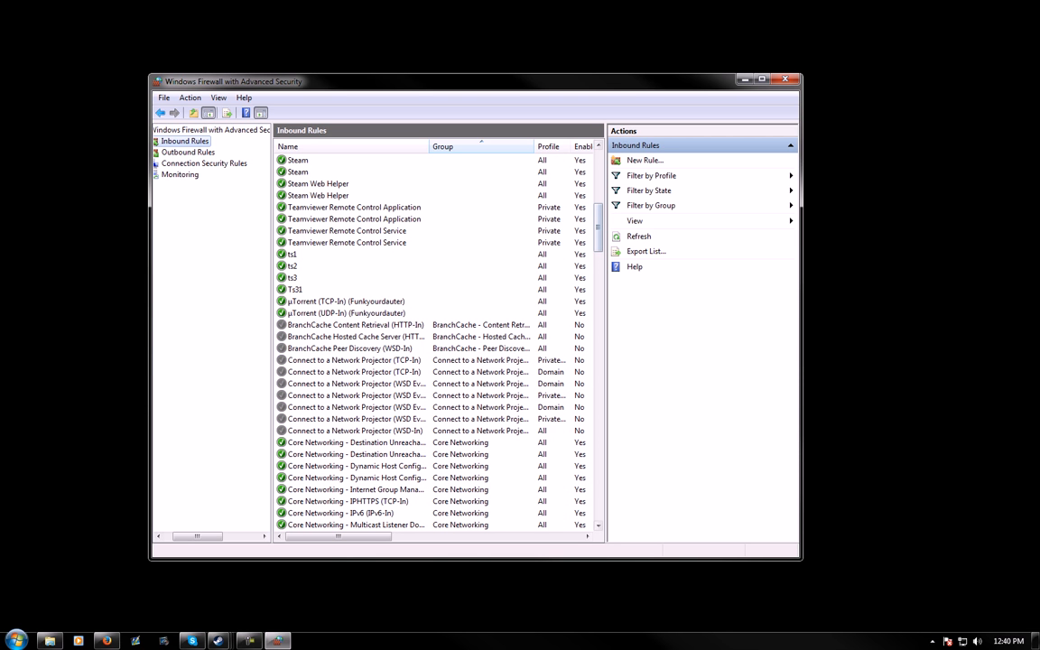
pyautogui.click(293, 255)
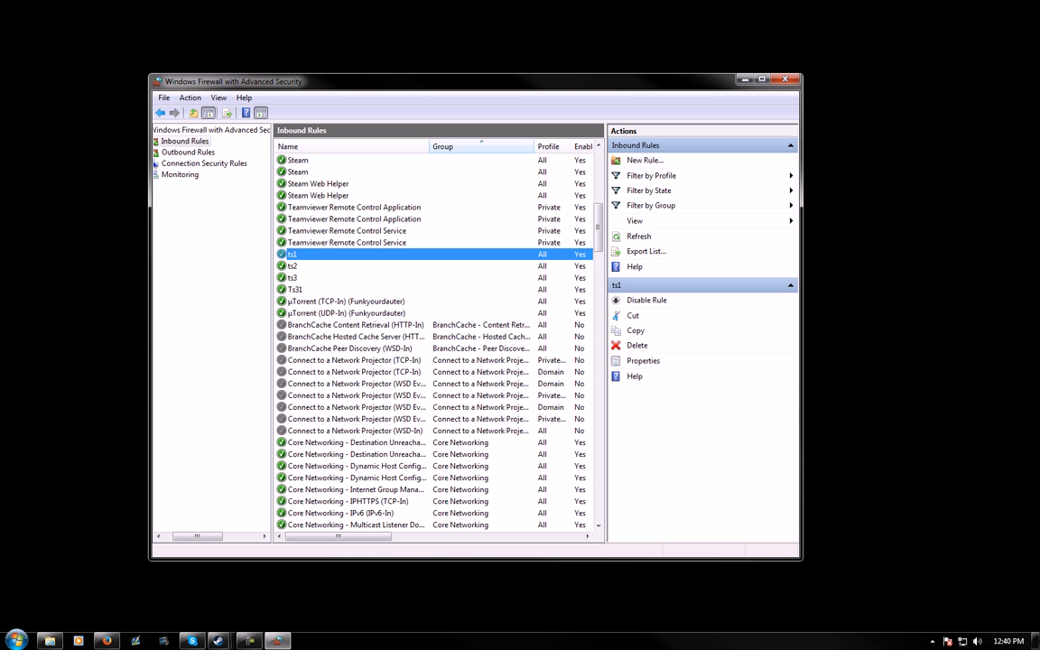
pyautogui.rightClick(311, 255)
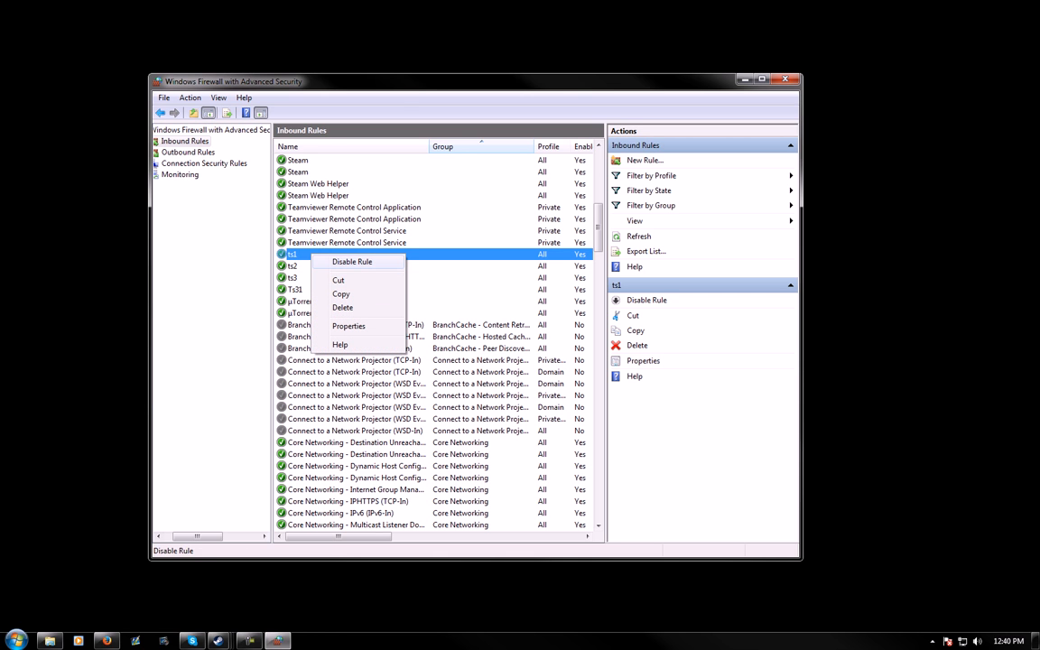
pyautogui.click(349, 326)
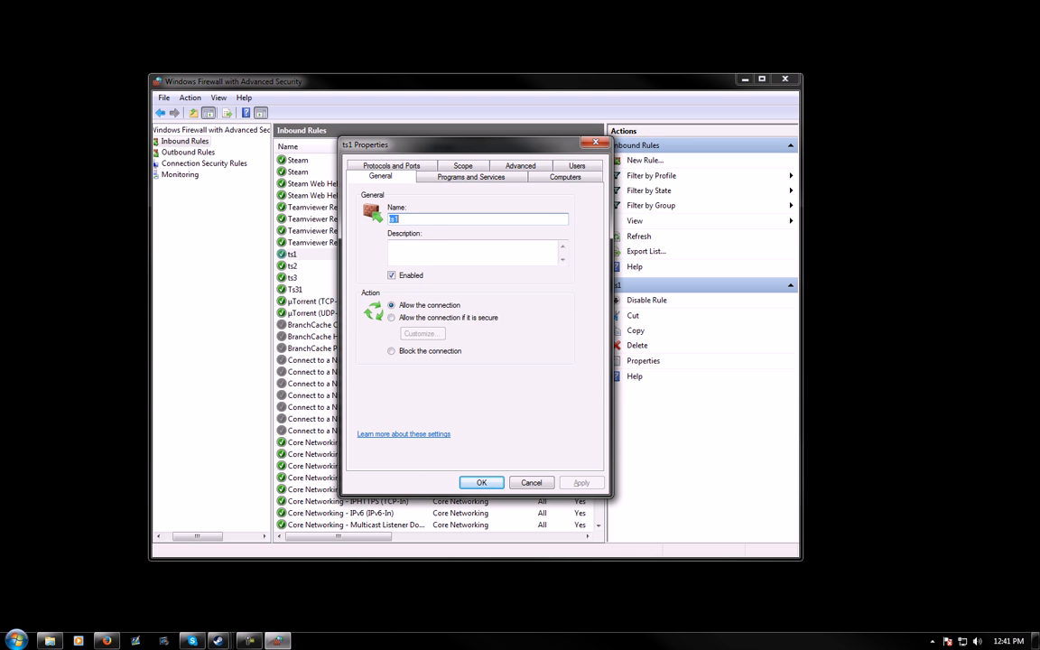
# Review the ts1 rule's protocol and port, scope and advanced settings, and close its properties without changes
pyautogui.click(391, 166)
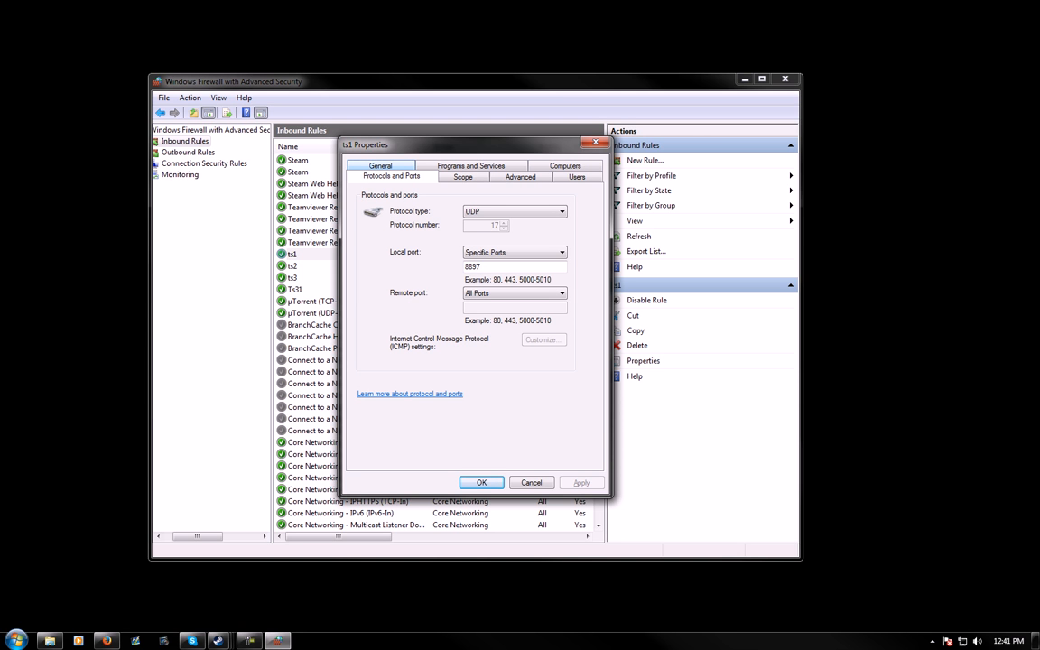
pyautogui.moveTo(482, 267); pyautogui.dragTo(465, 267)
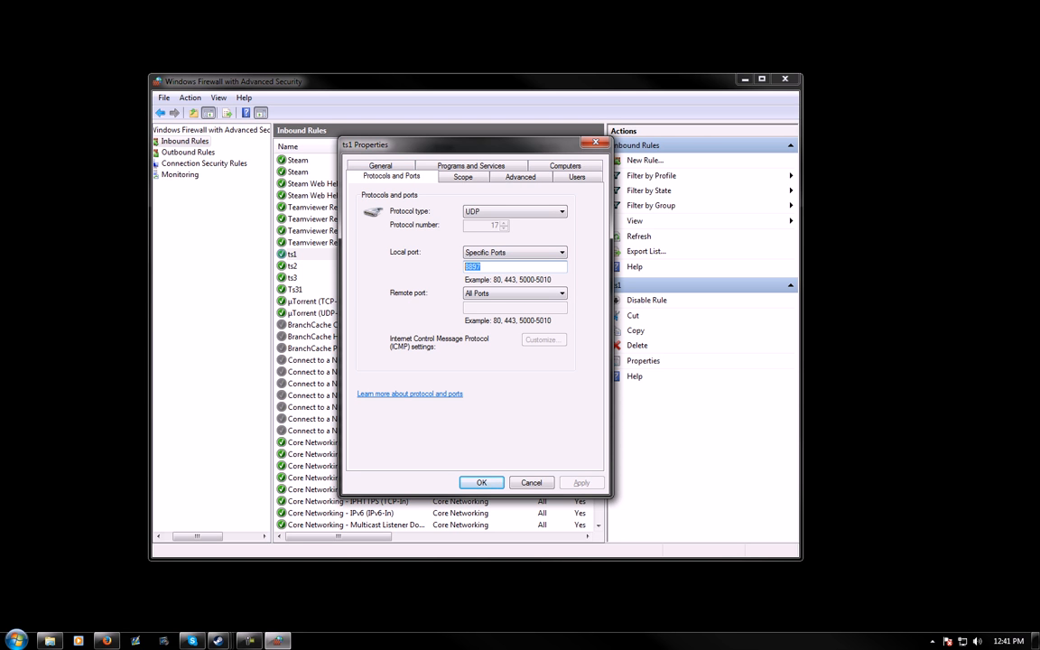
pyautogui.click(462, 176)
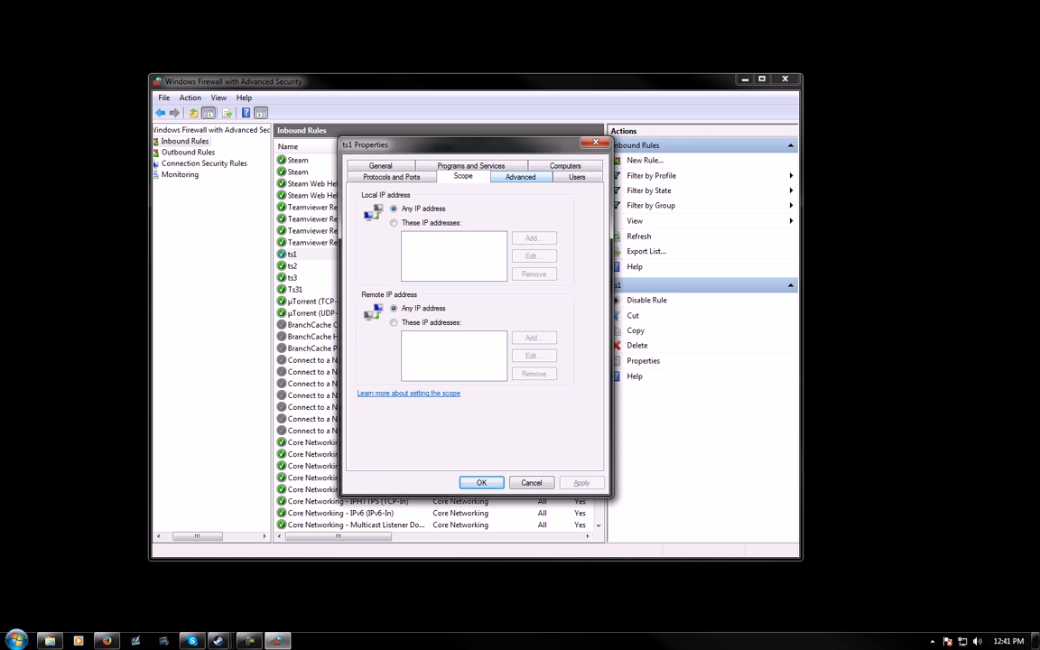
pyautogui.click(520, 176)
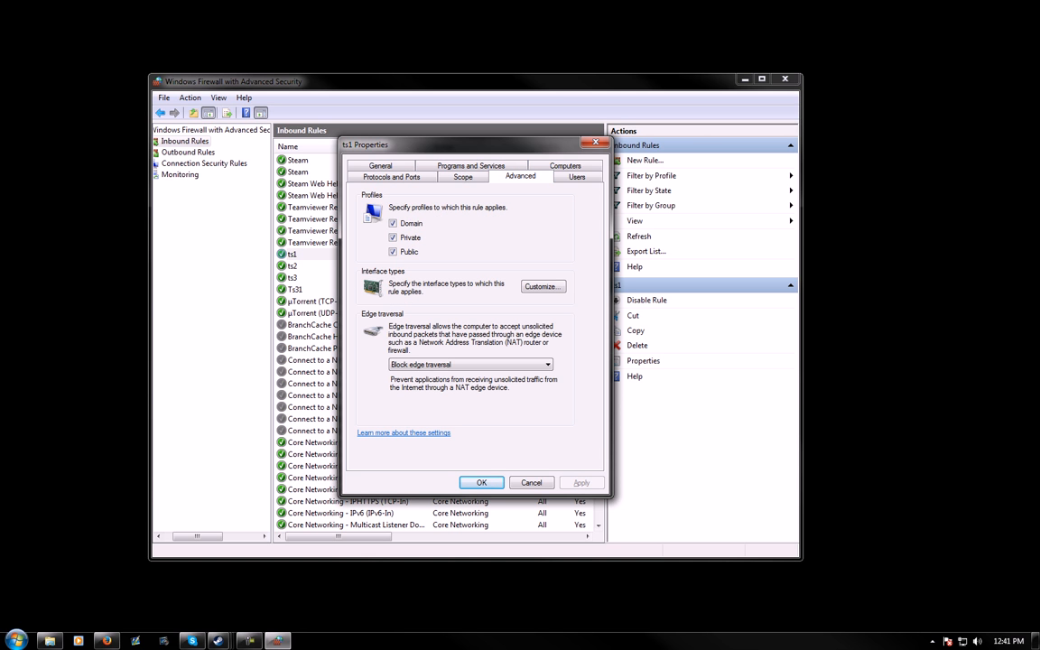
pyautogui.click(596, 143)
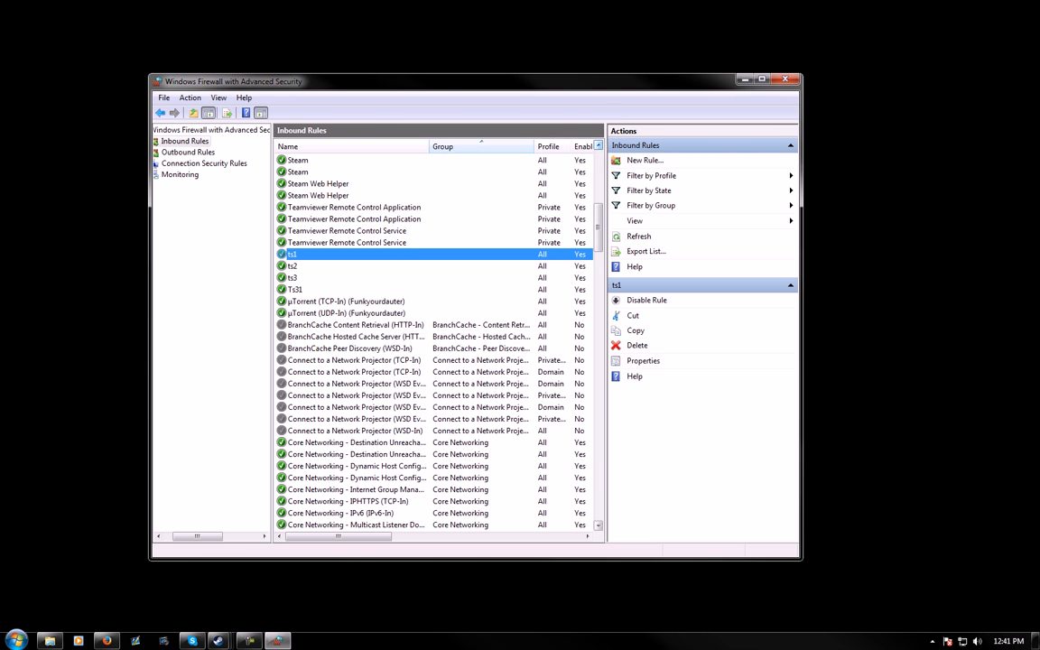
# Delete the inbound rule ts1
pyautogui.rightClick(325, 254)
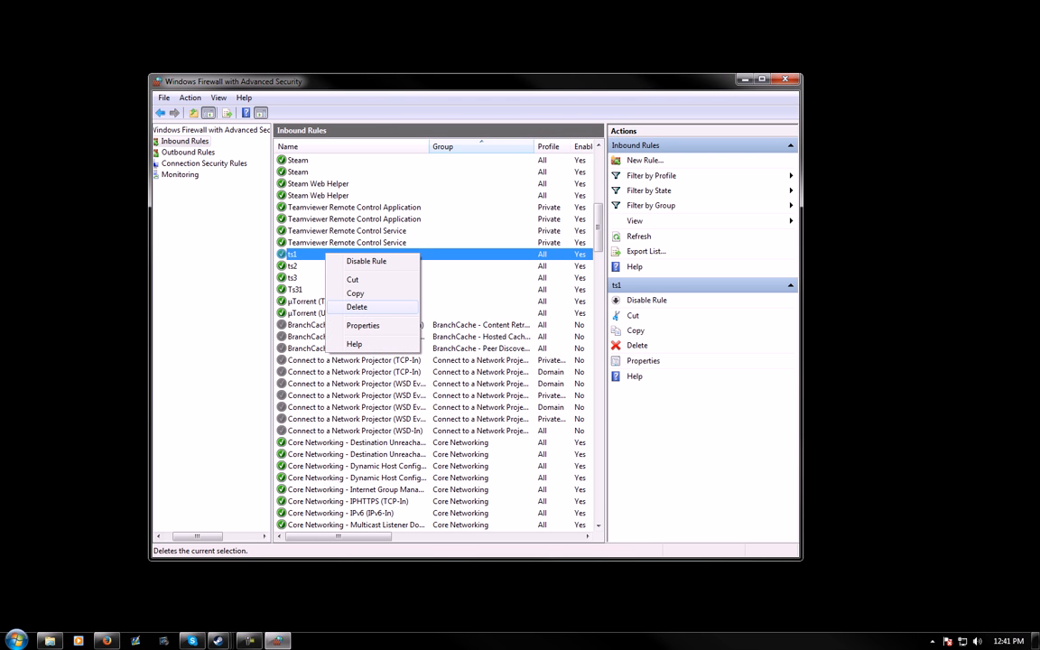
pyautogui.click(357, 307)
pyautogui.press('Return')
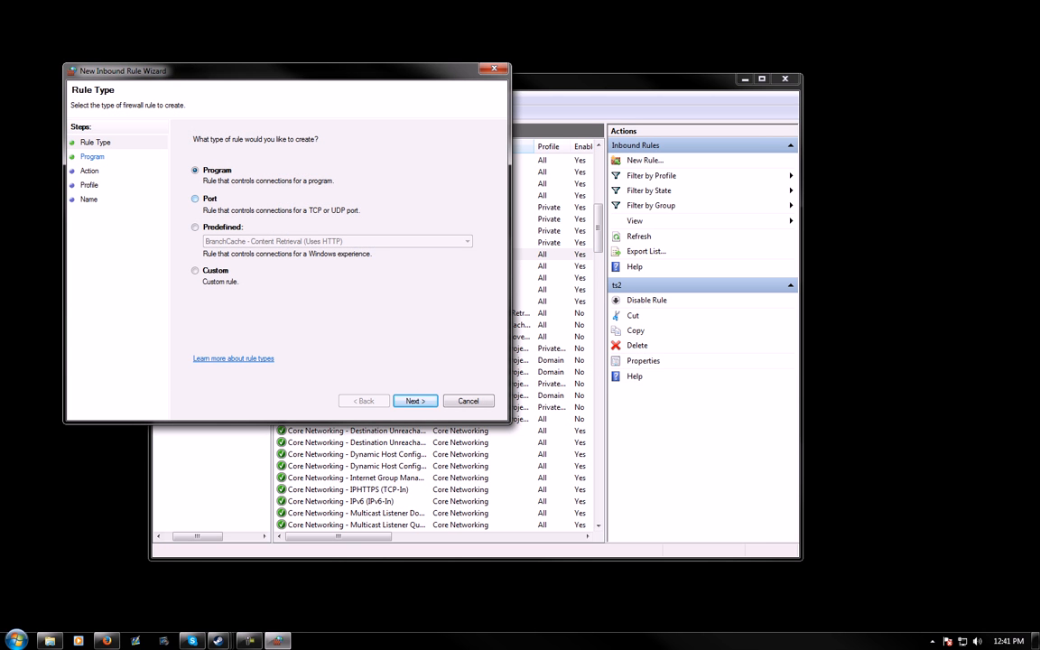
# Define a new inbound port rule that applies to UDP on specific local port 8897
pyautogui.click(196, 198)
pyautogui.press('Return')
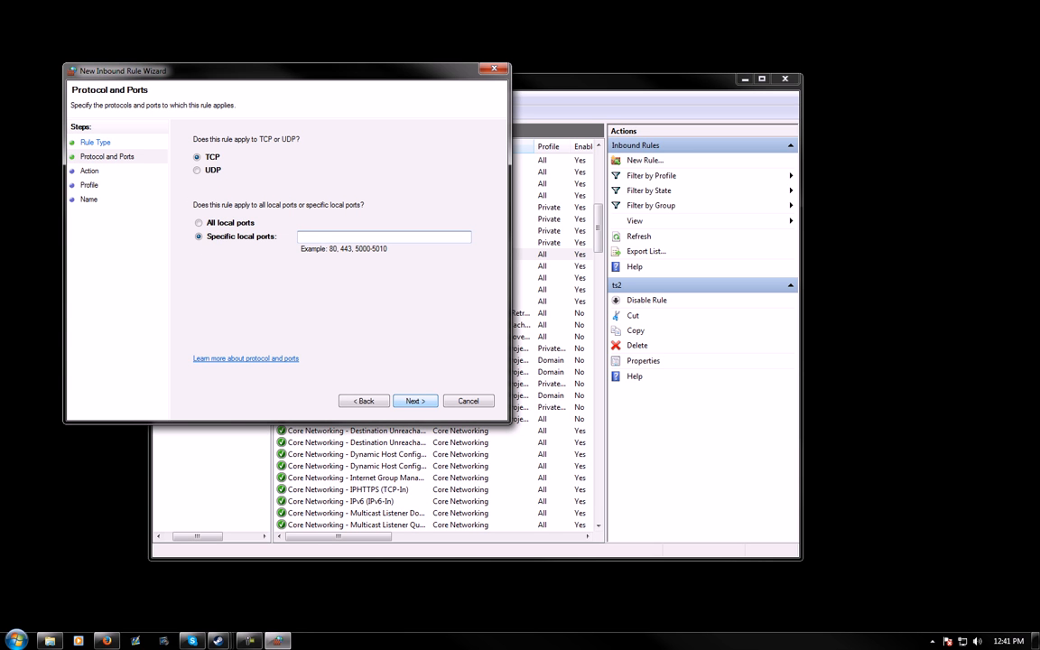
pyautogui.click(198, 170)
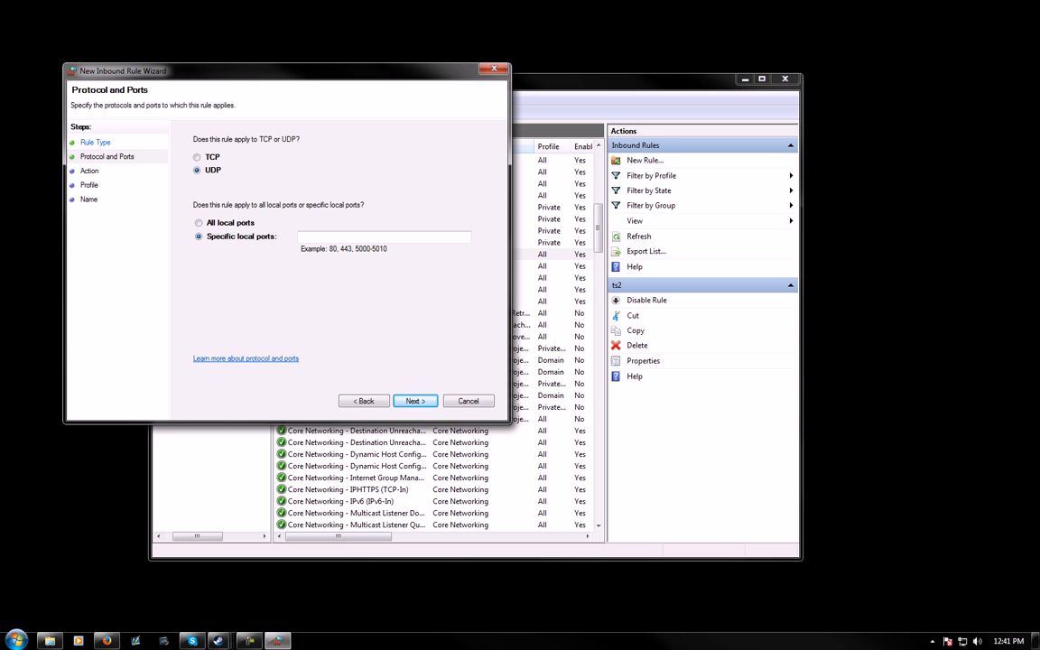
pyautogui.press('Return')
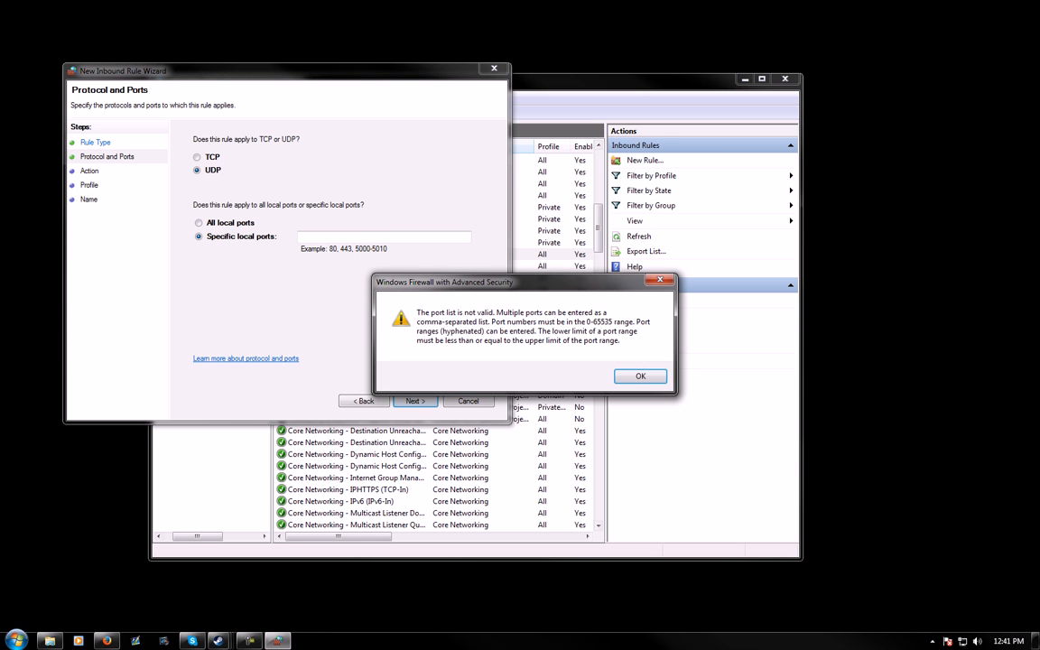
pyautogui.press('Return')
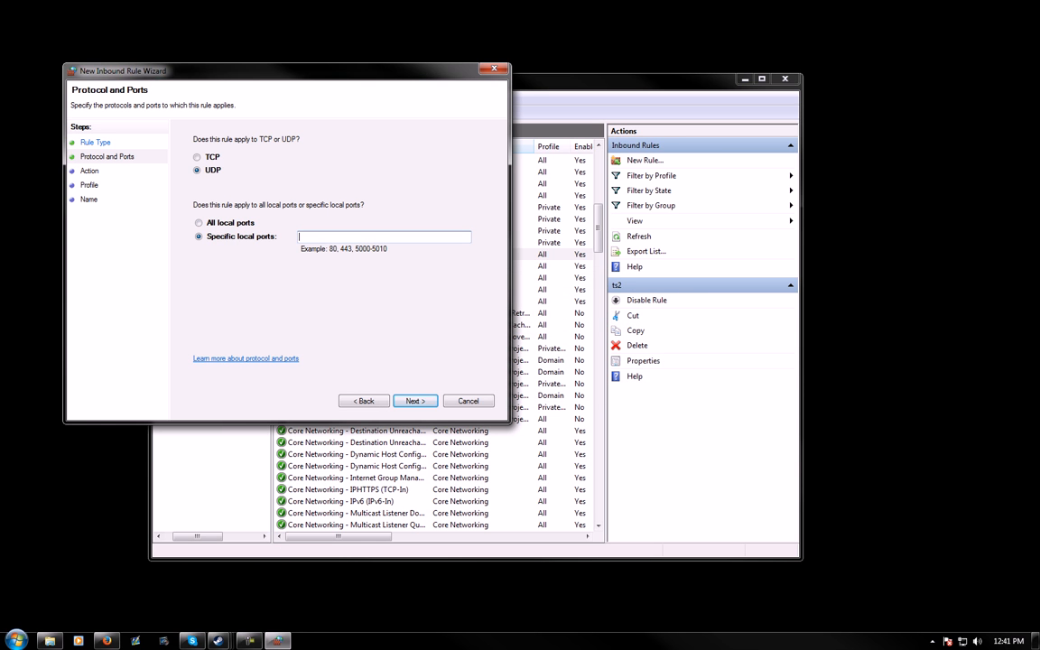
pyautogui.write('8897')
pyautogui.press('Return')
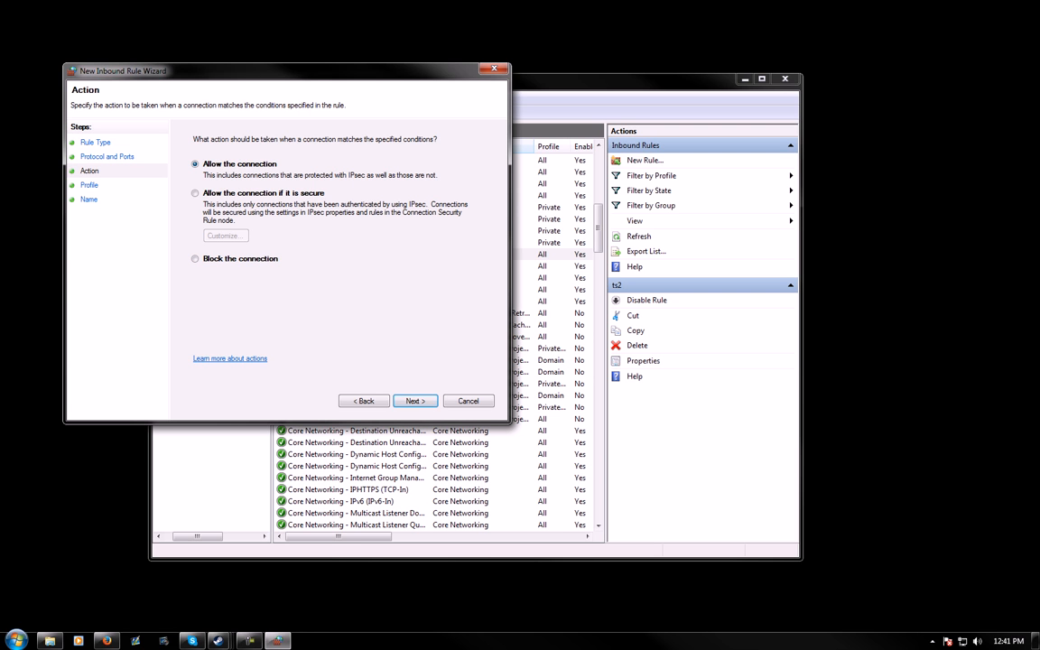
# Allow the connection for the domain, private and public profiles, and finish the new inbound rule with the name ts1
pyautogui.press('Return')
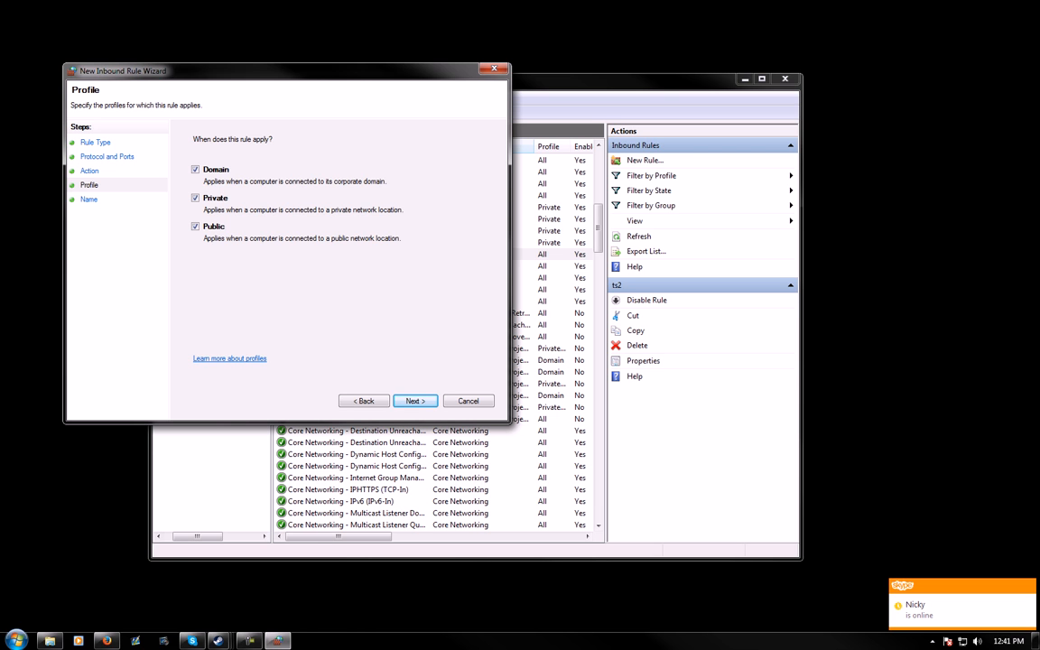
pyautogui.press('Return')
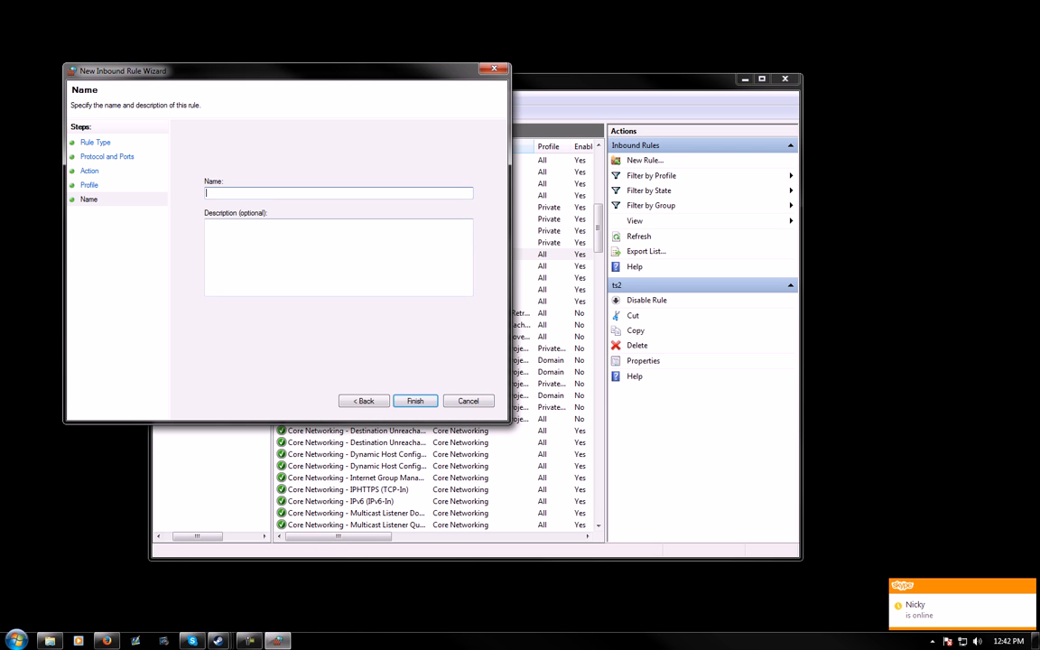
pyautogui.write('Ts1')
pyautogui.press('BackSpace')
pyautogui.press('BackSpace')
pyautogui.press('BackSpace')
pyautogui.write('ts1')
pyautogui.press('Return')
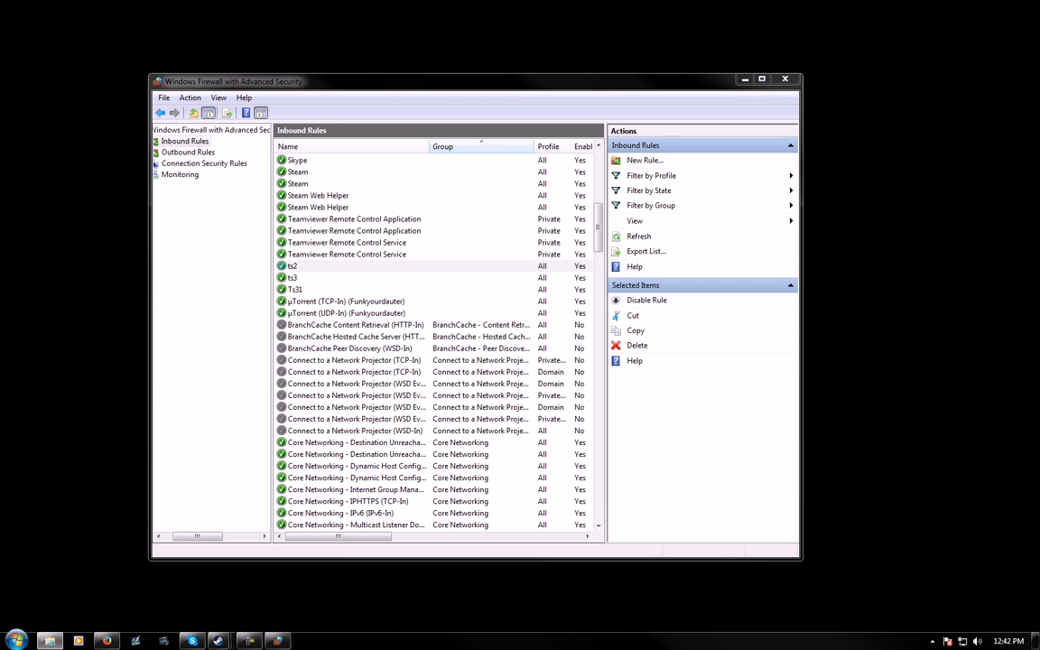
# Look over the ts1, ts2 and ts3 rules in the outbound rules and close the firewall window
pyautogui.click(296, 289)
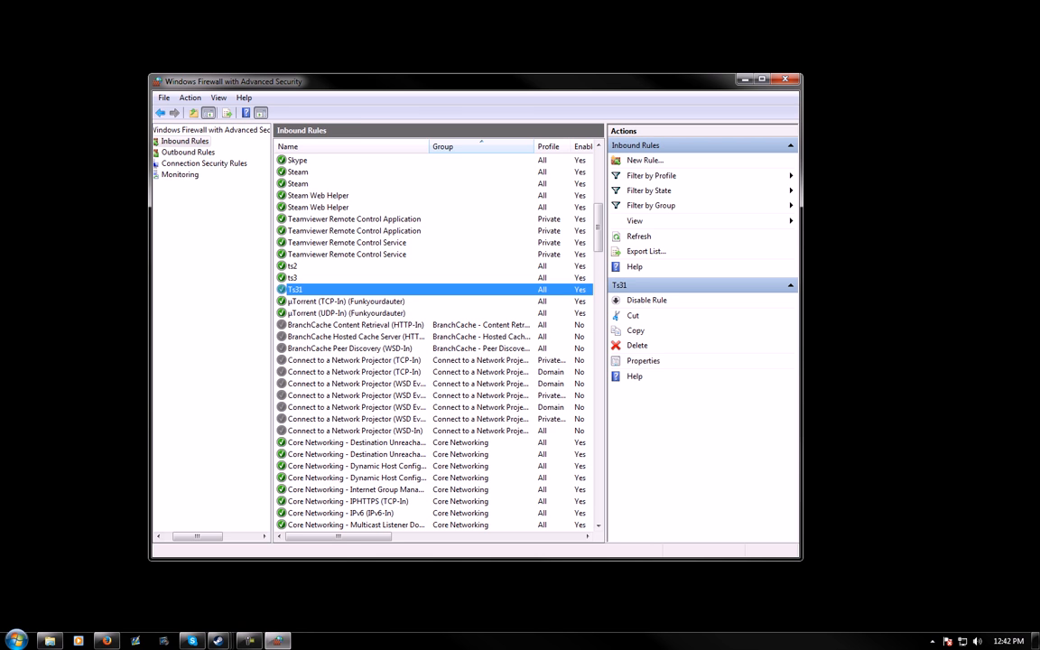
pyautogui.click(187, 153)
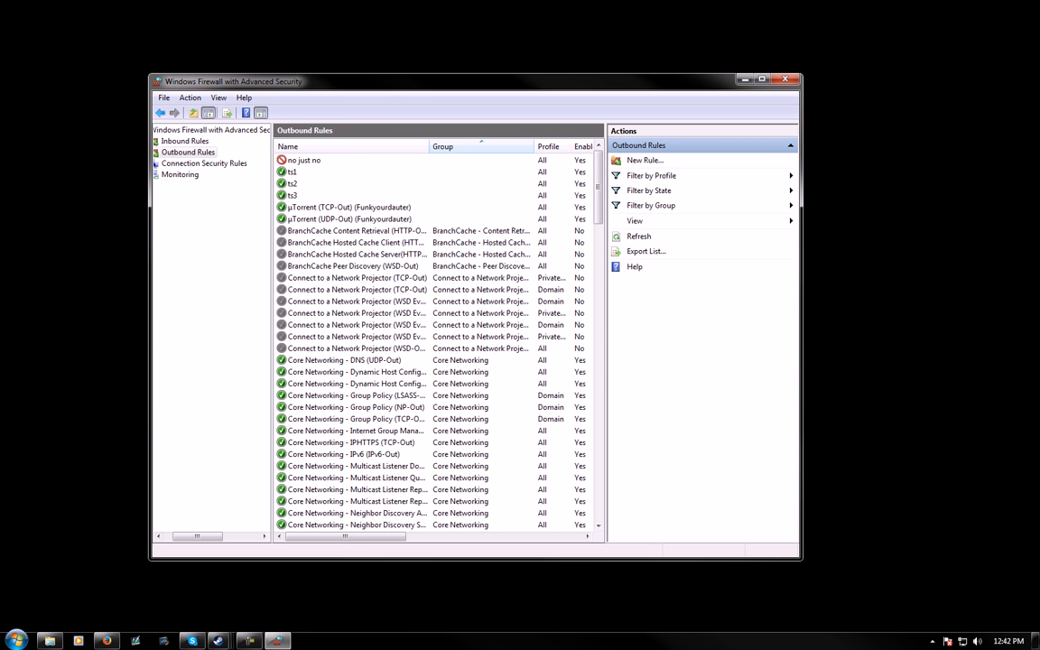
pyautogui.click(293, 195)
pyautogui.click(293, 183)
pyautogui.click(293, 172)
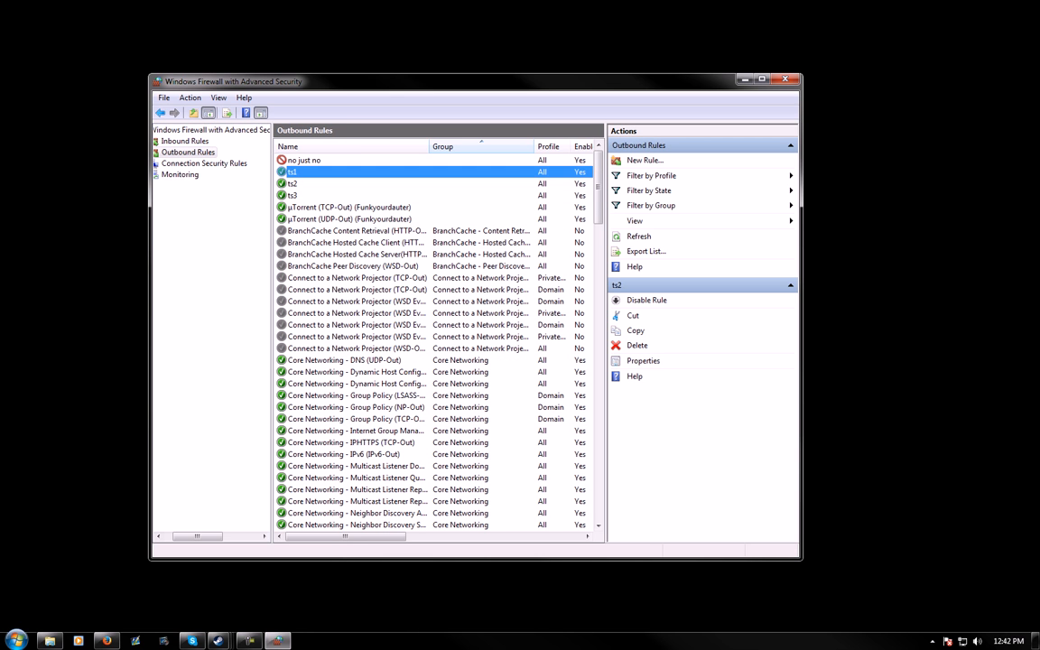
pyautogui.click(293, 184)
pyautogui.click(293, 195)
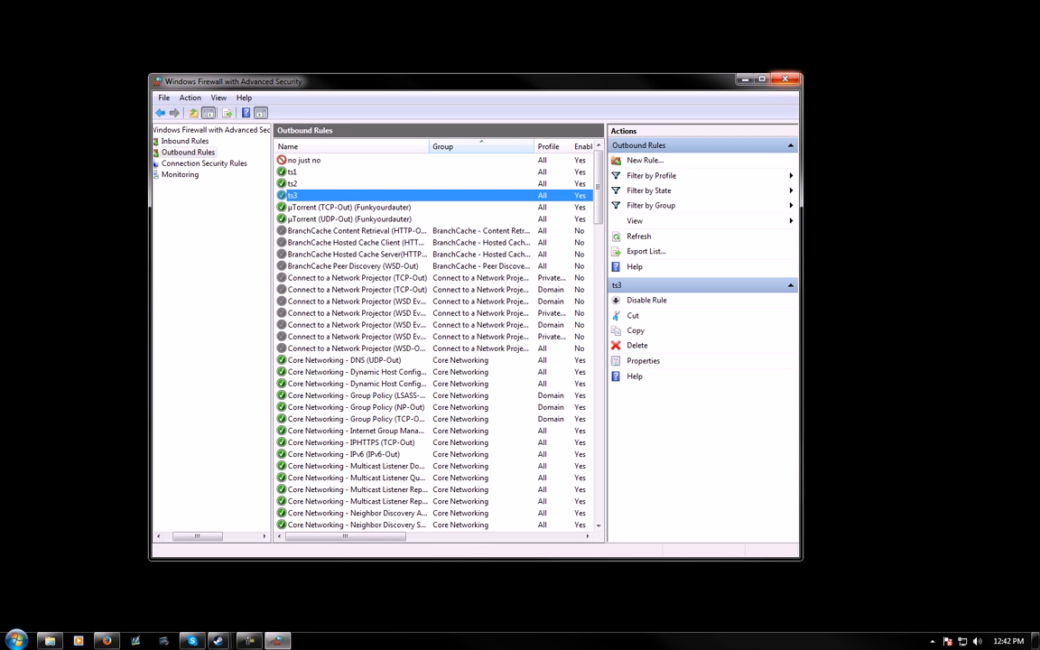
pyautogui.click(786, 79)
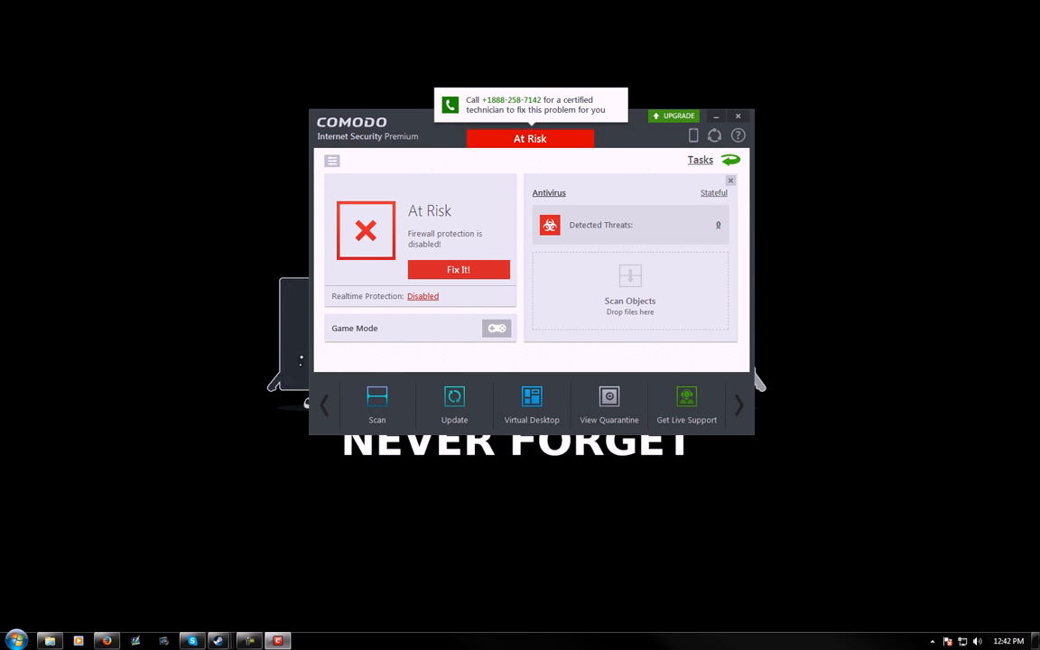
# Switch to Comodo Internet Security and open the advanced settings of its firewall tasks
pyautogui.click(702, 160)
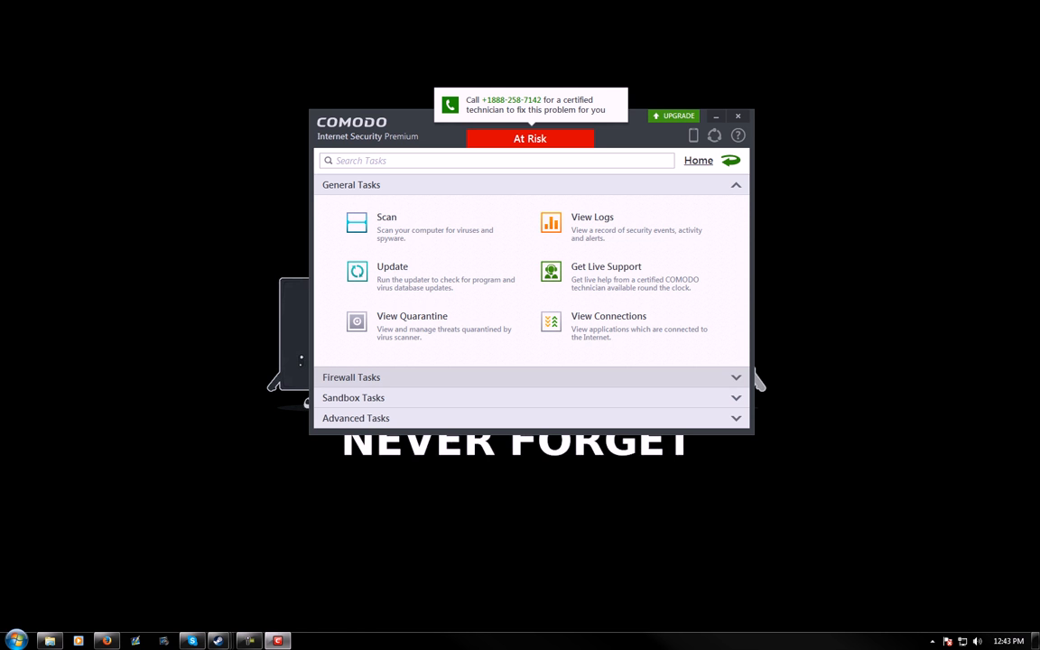
pyautogui.click(352, 377)
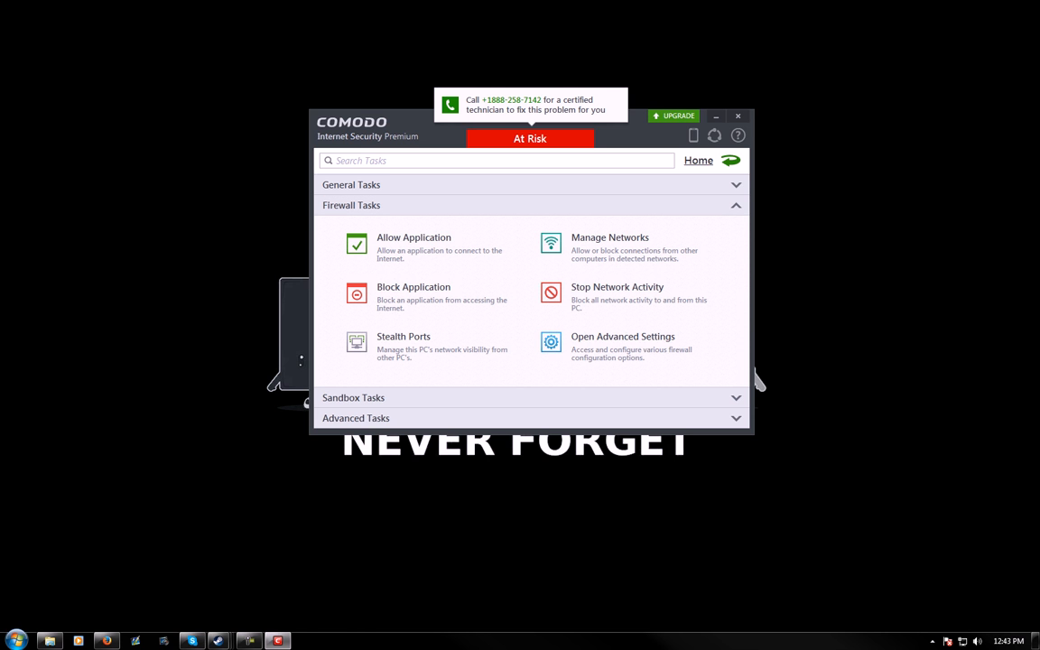
pyautogui.click(623, 344)
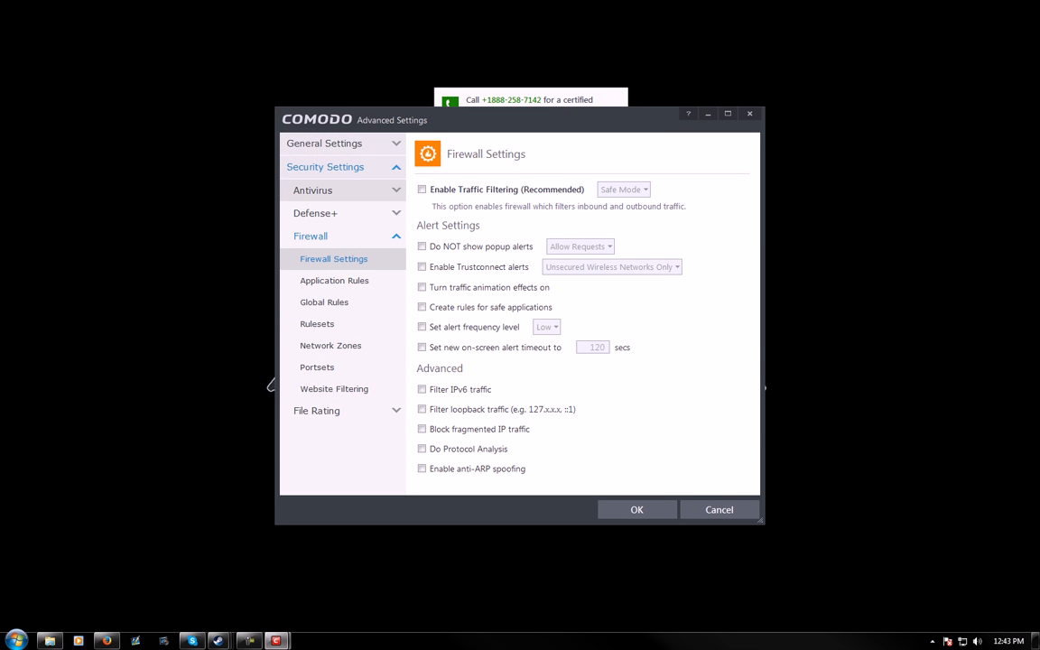
pyautogui.click(341, 190)
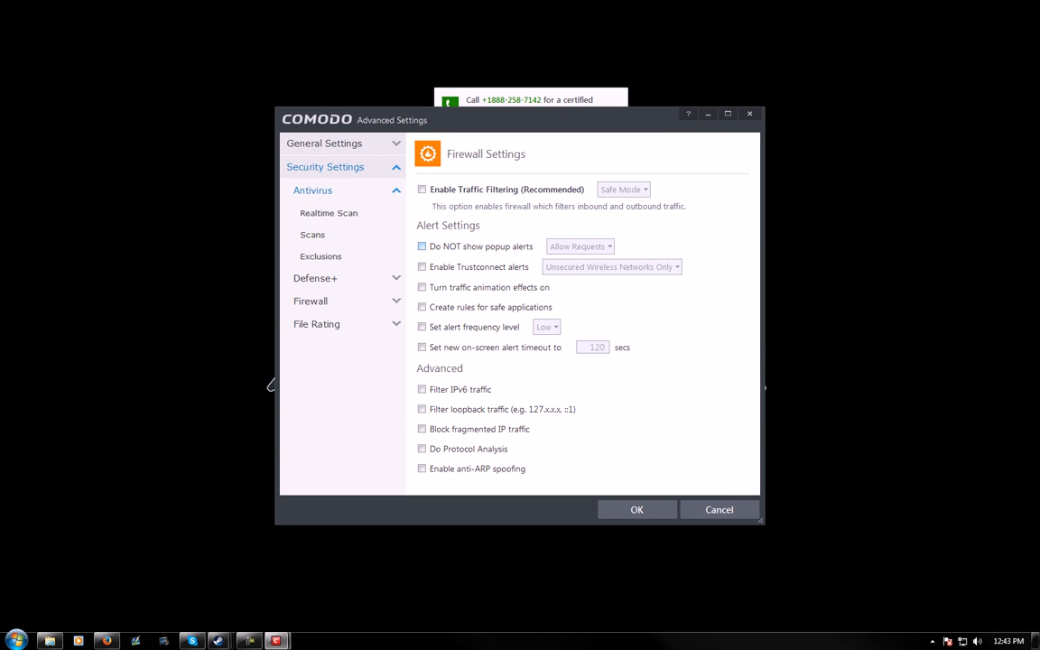
pyautogui.click(325, 167)
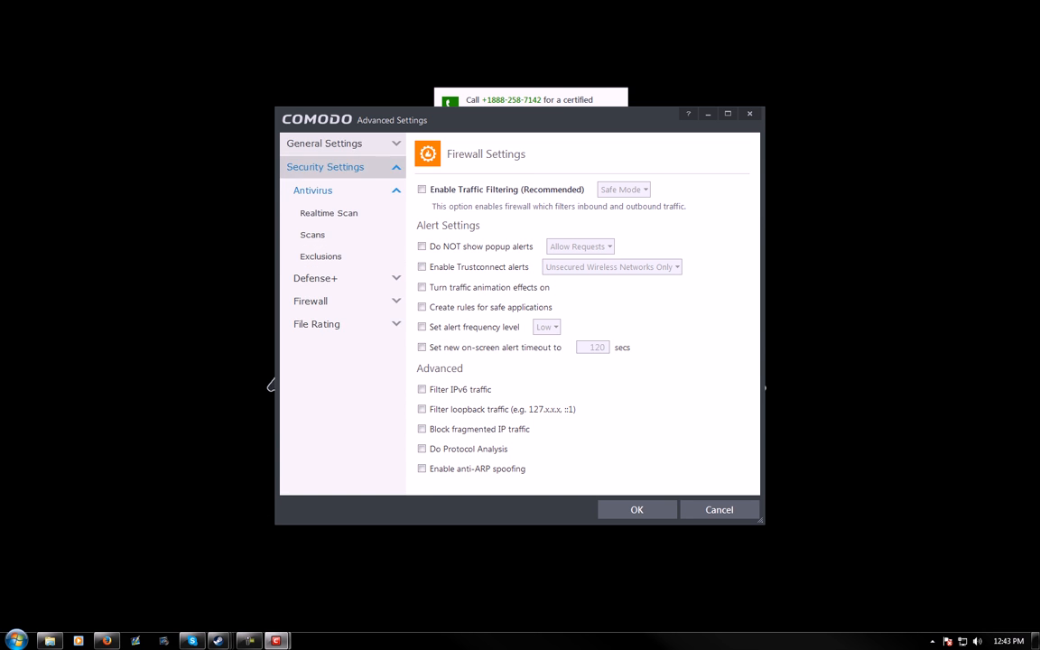
pyautogui.click(325, 167)
pyautogui.click(312, 190)
pyautogui.click(311, 236)
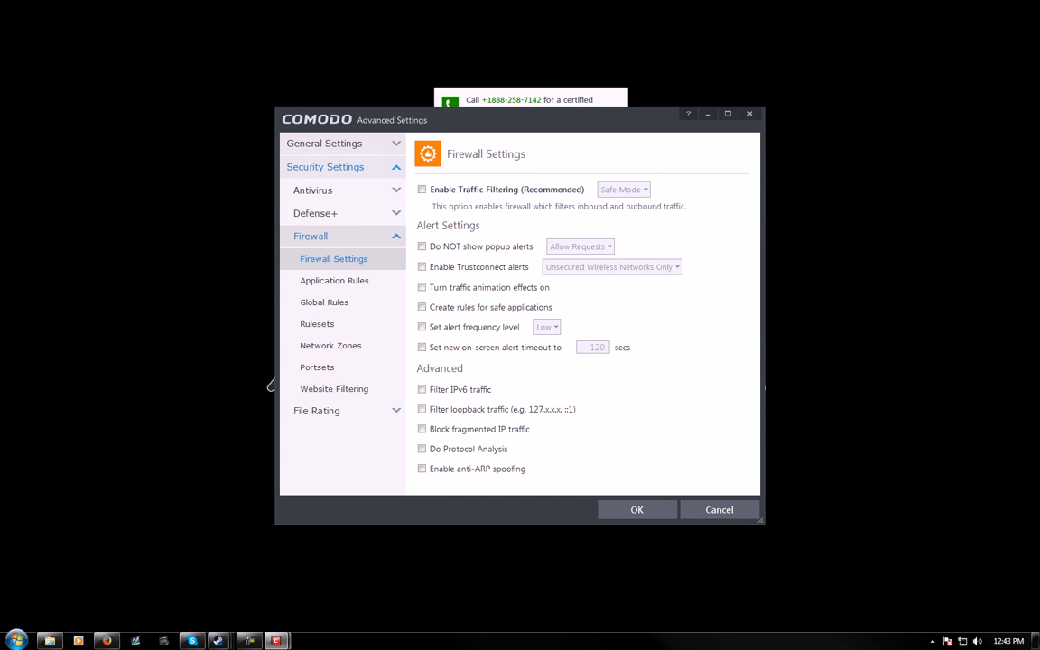
# Open the firewall's application rules and reveal the actions for editing the rule list
pyautogui.click(334, 280)
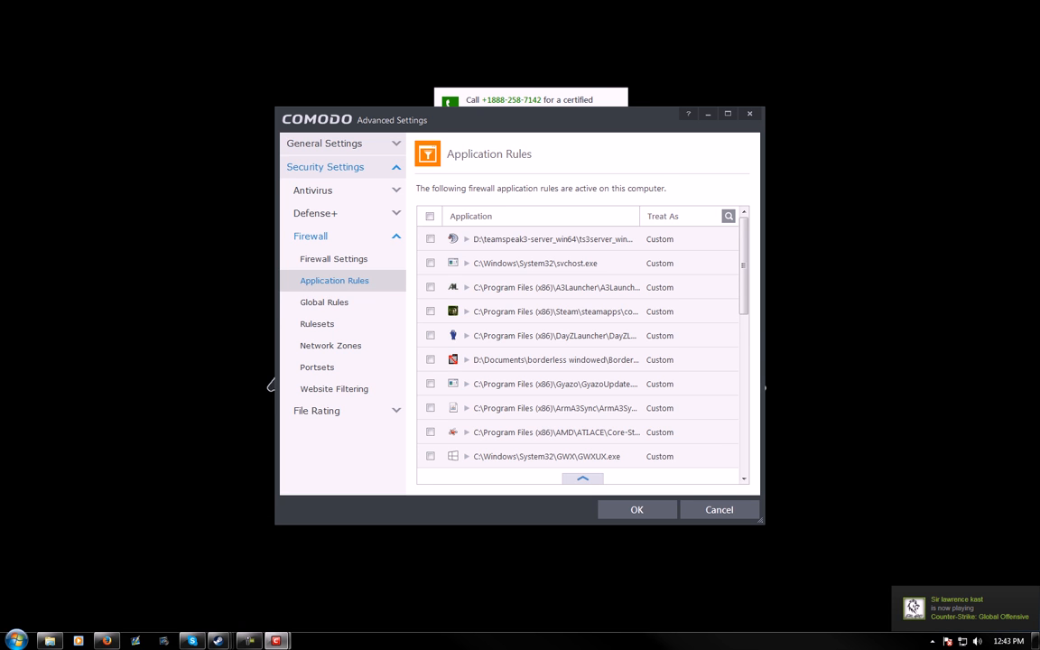
pyautogui.click(582, 479)
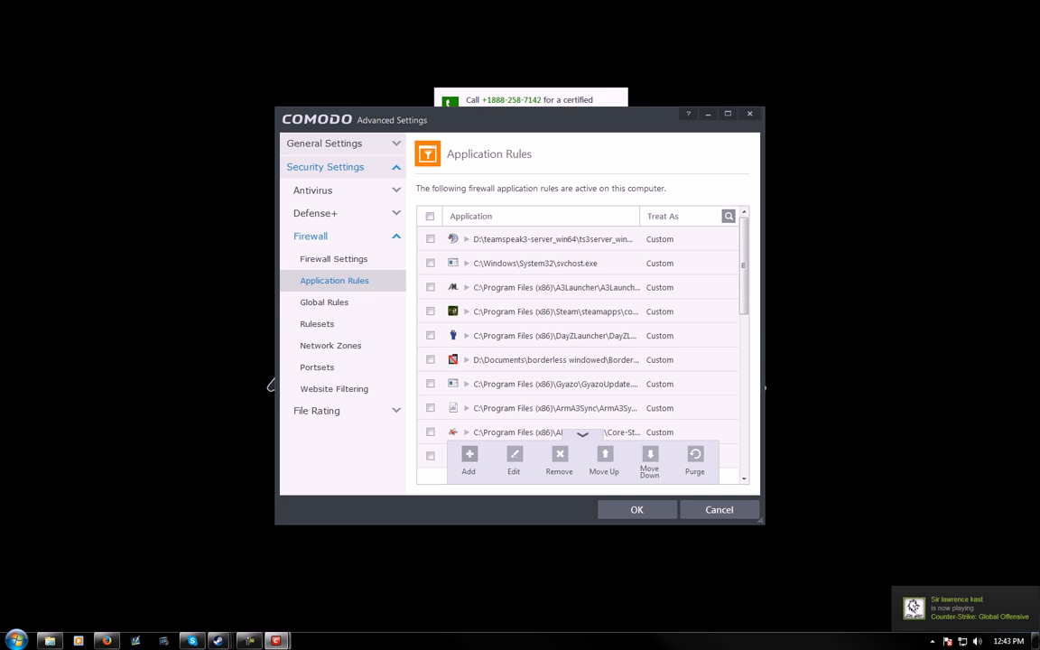